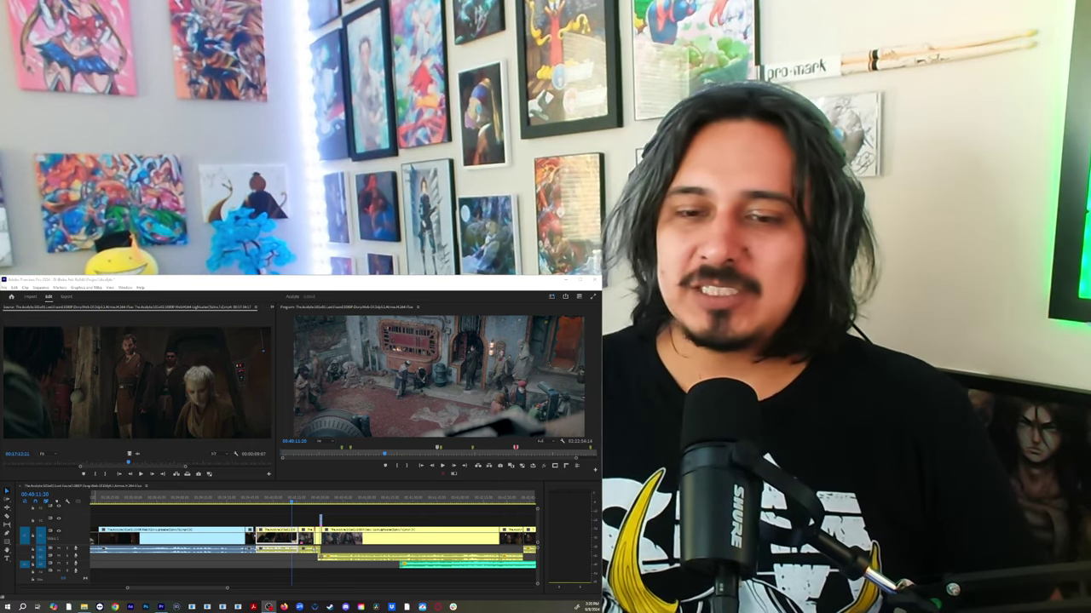
Move the playhead to the yellow-robed Jedi shot and load that clip in the Source Monitor
left_click(305, 504)
double_click(304, 537)
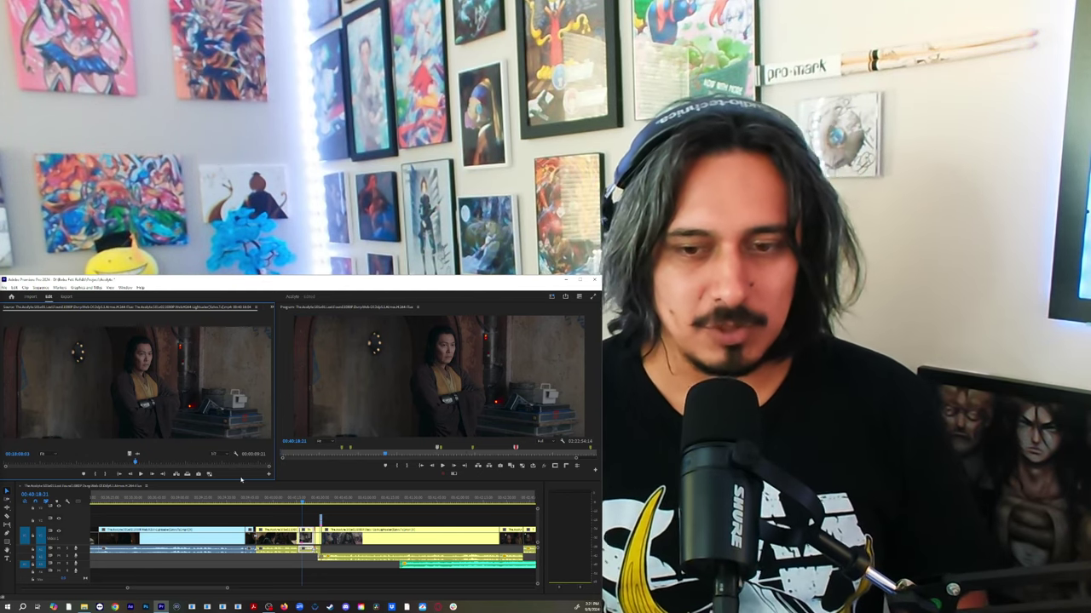
Play the loaded source clip, pause it briefly, then resume playback
key("space")
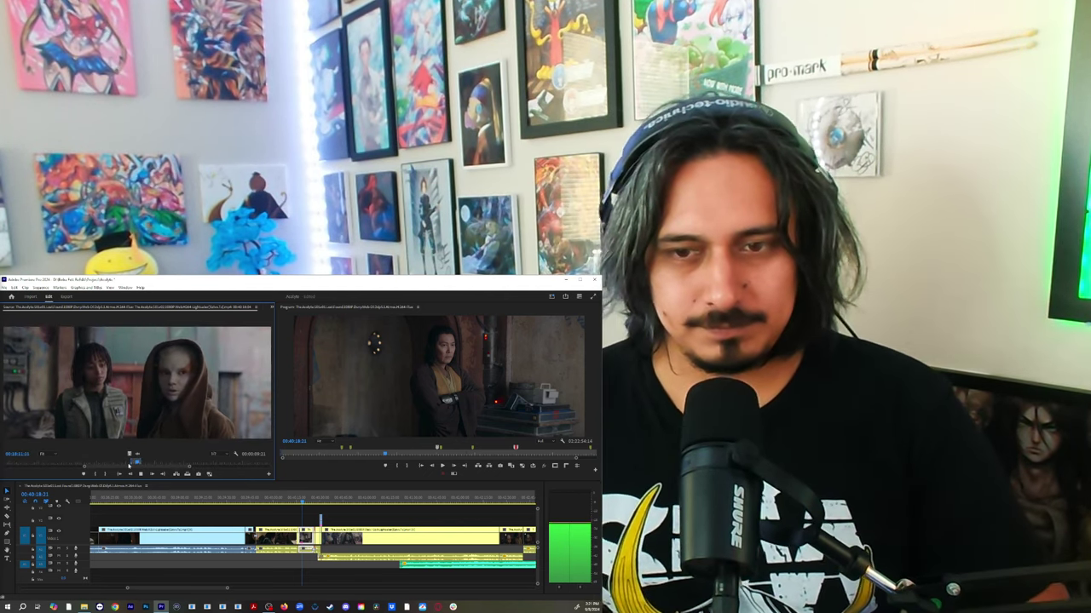
key("space")
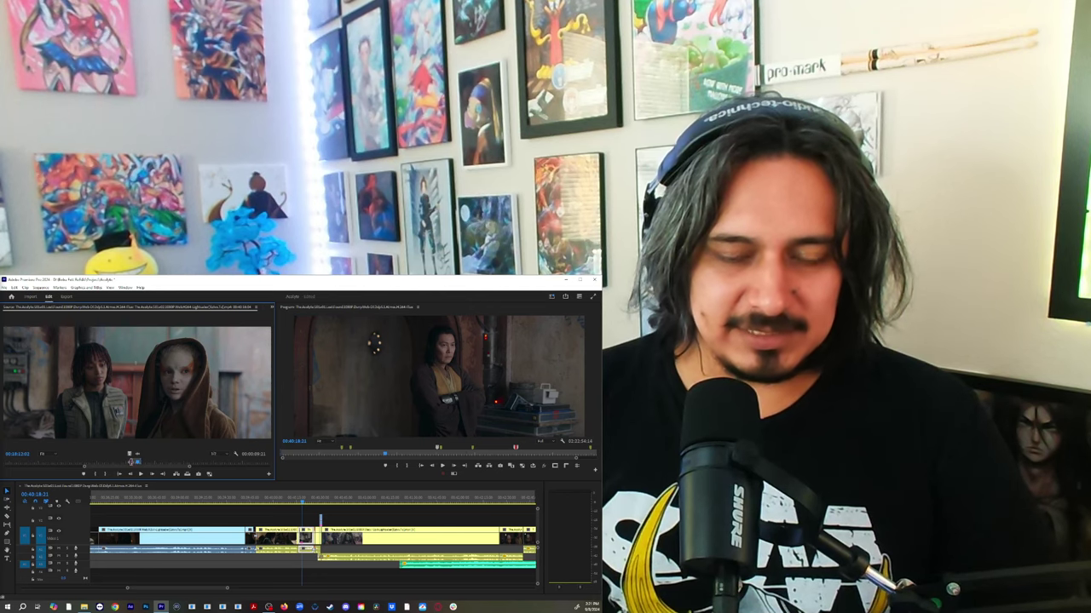
key("space")
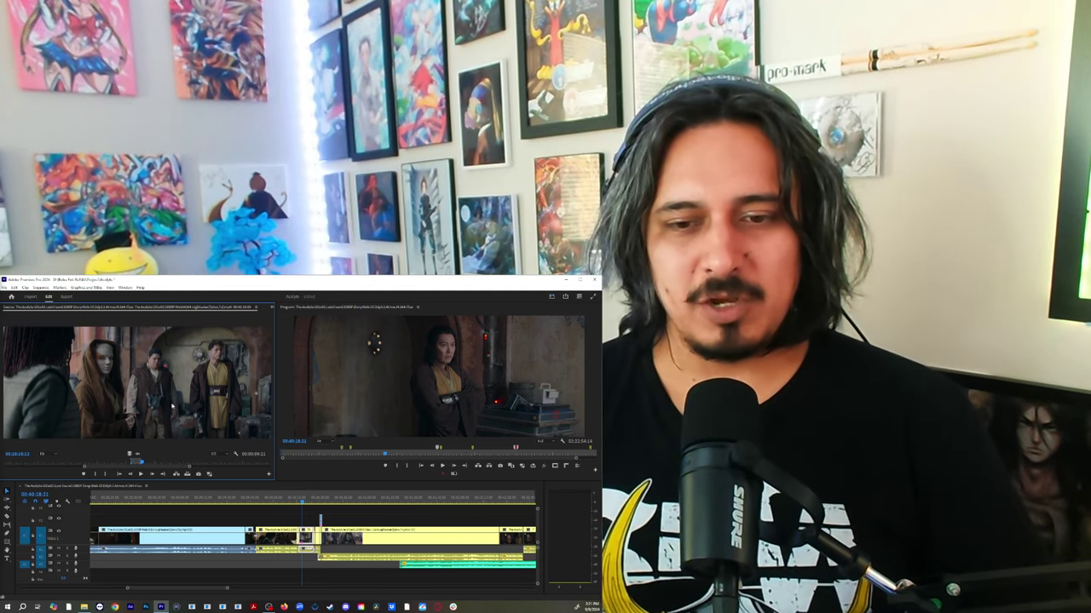
Scrub the source clip to a later shot and play the Jedi group conversation from there
left_click_drag(118, 463, 118, 463)
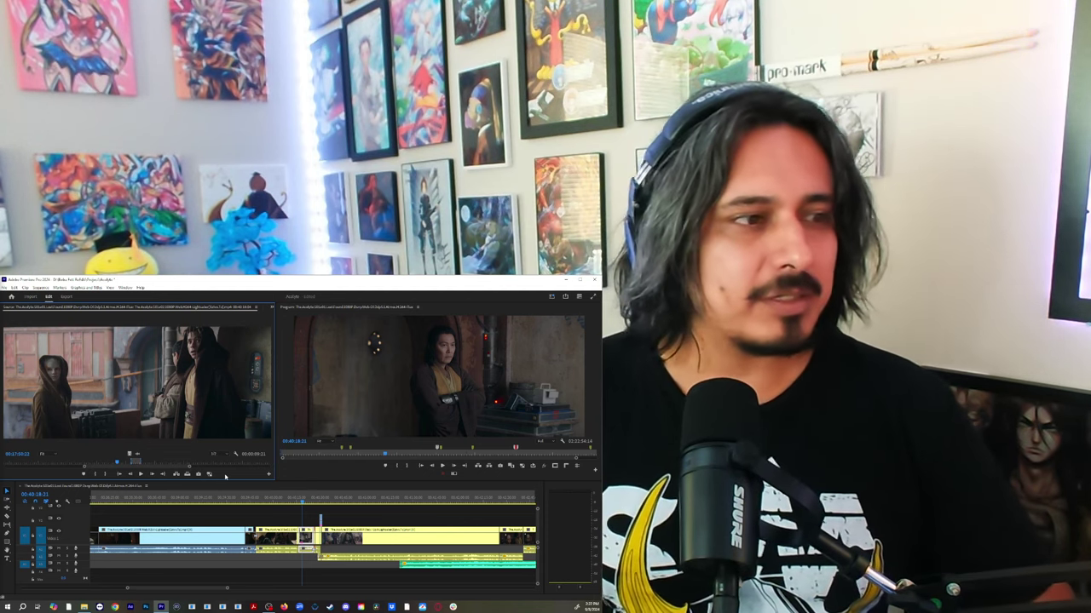
key("space")
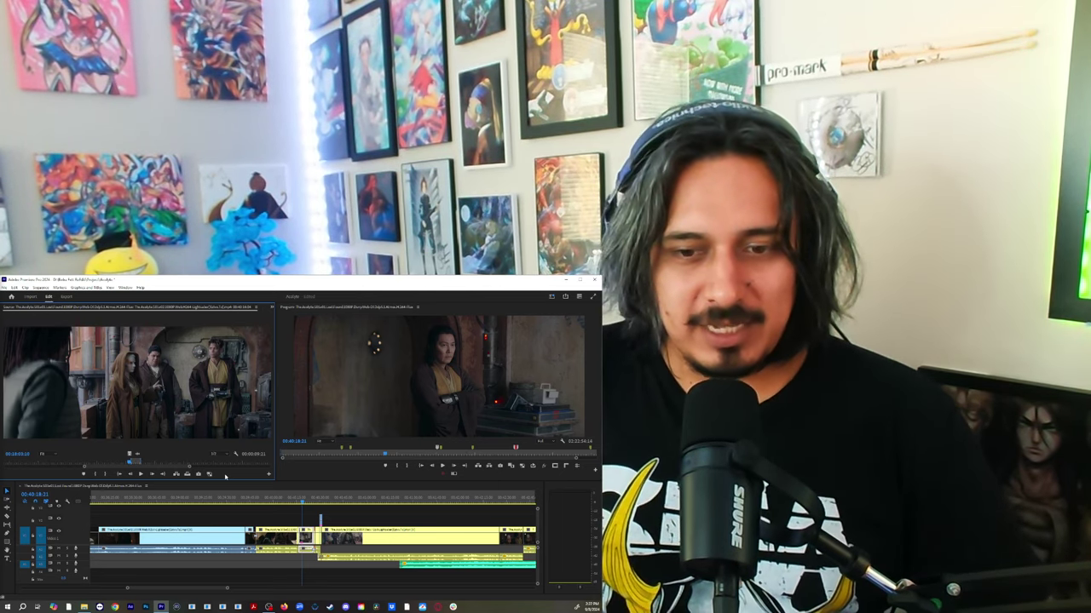
key("space")
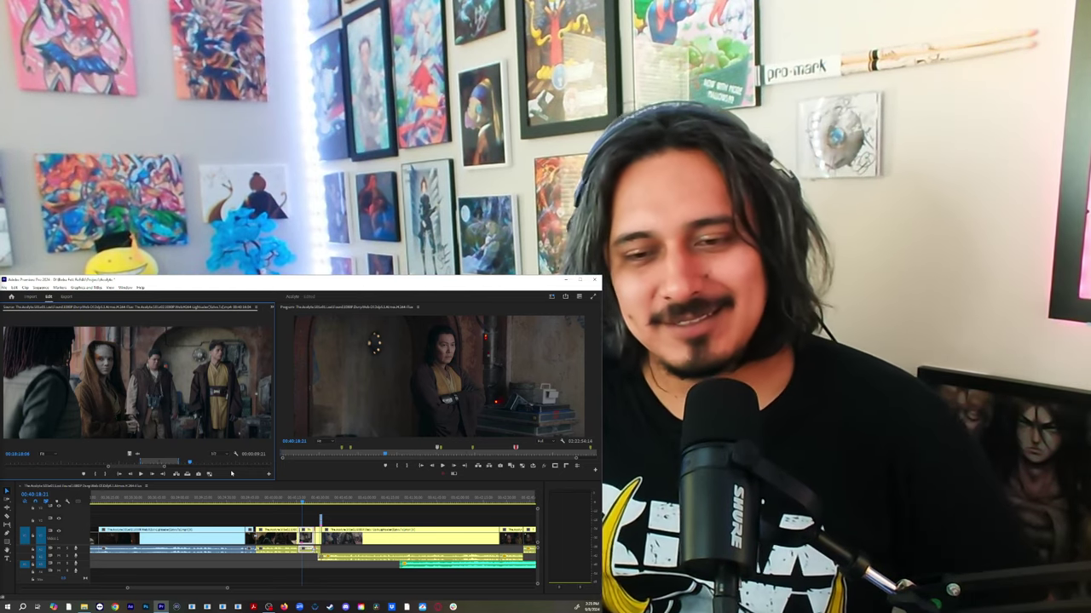
Play the source clip through the young woman's exchange with the hooded figure
key("space")
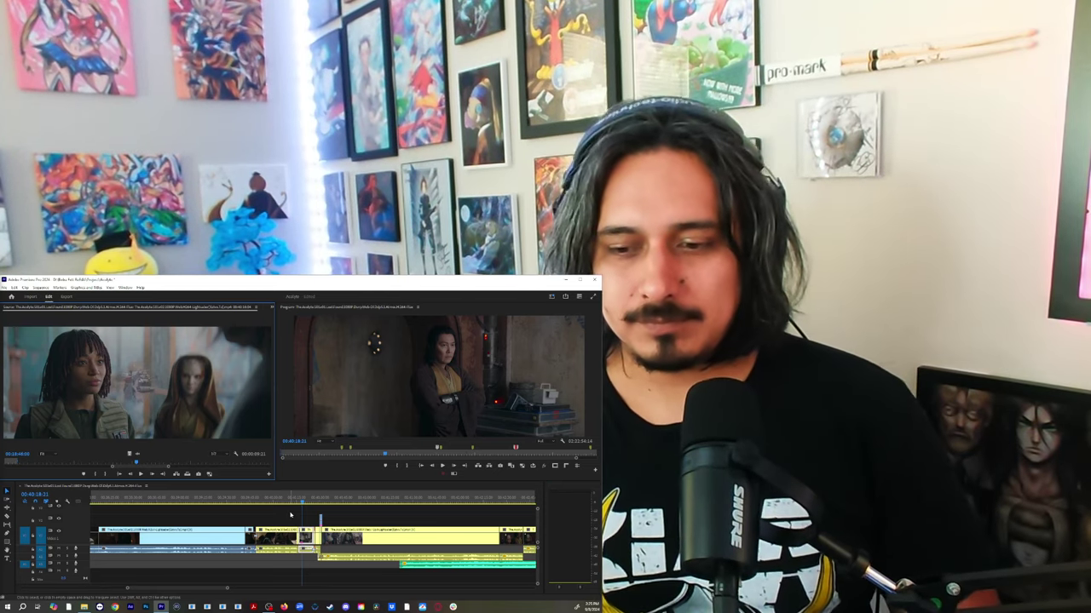
key("space")
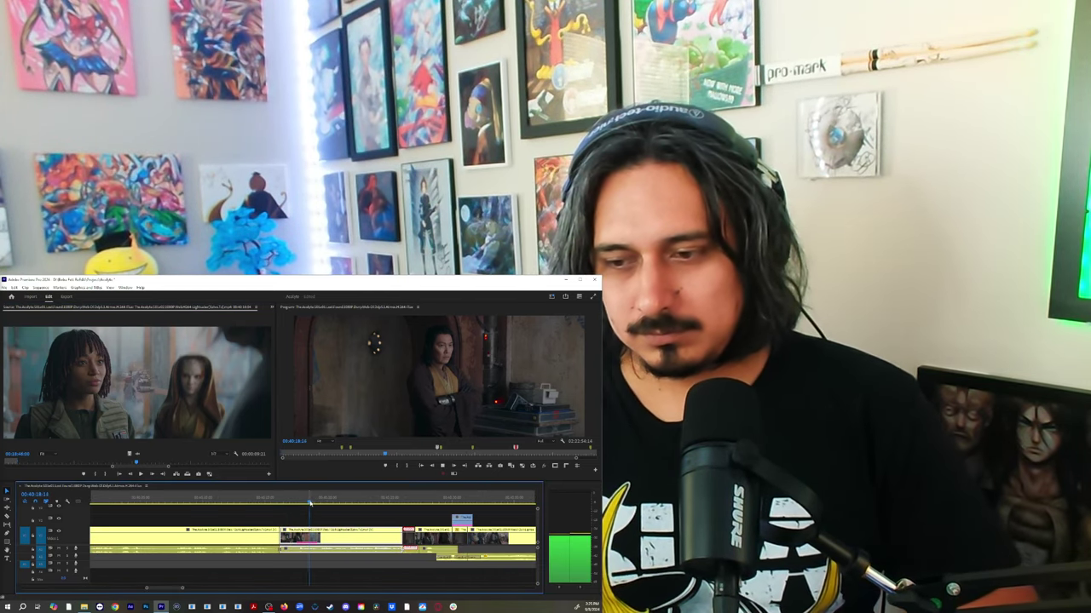
left_click_drag(311, 504, 228, 503)
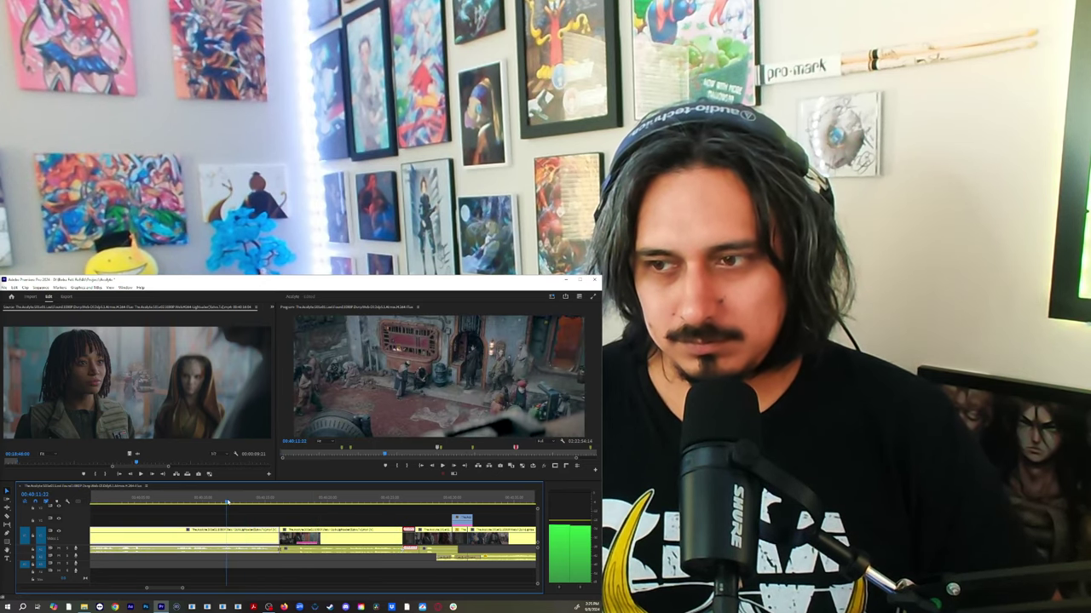
left_click(248, 505)
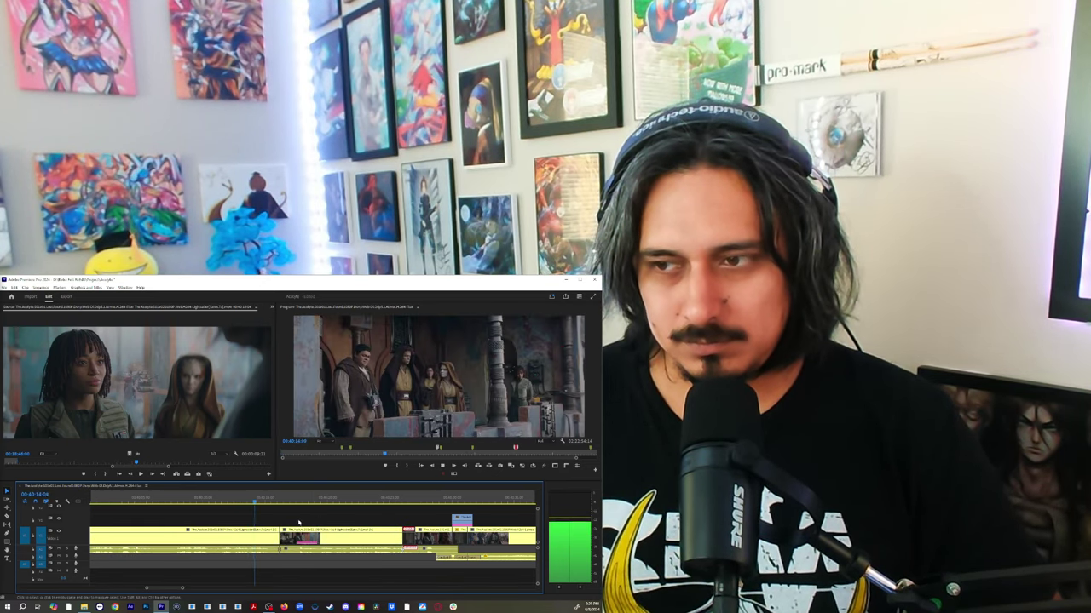
key("space")
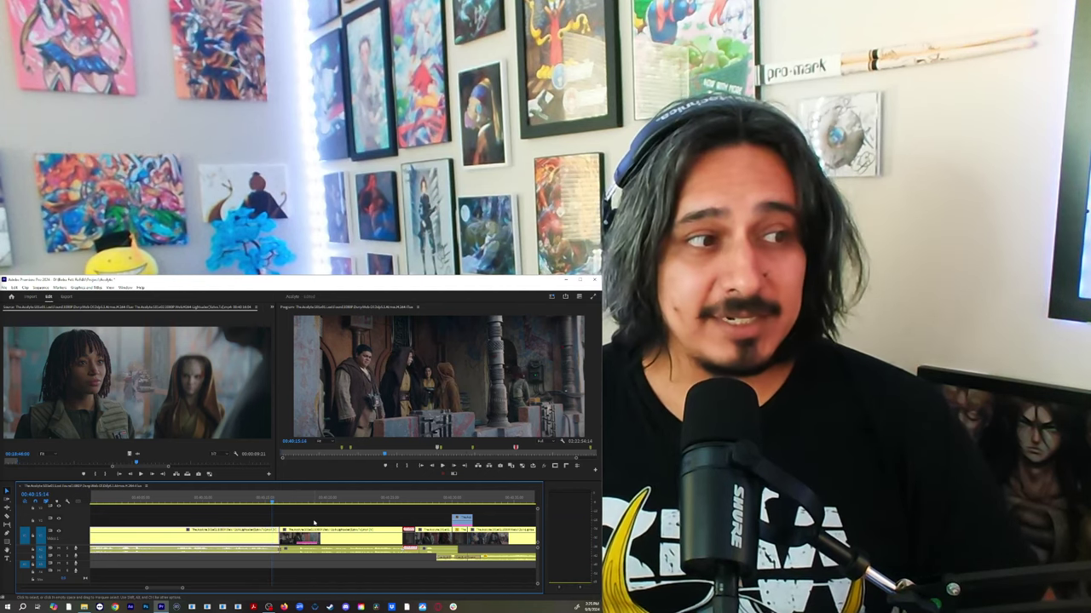
key("space")
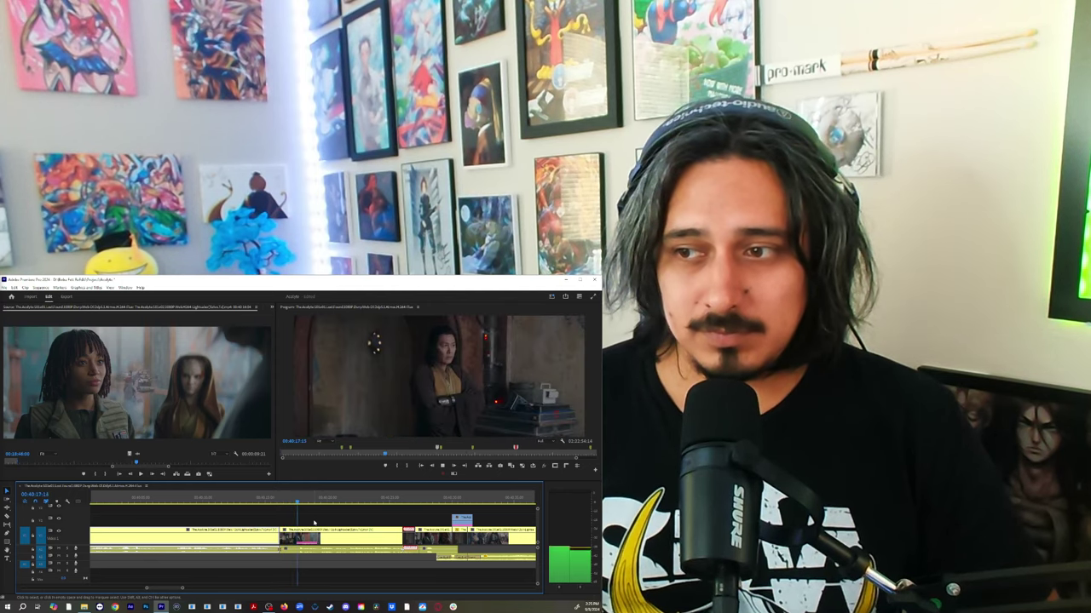
key("space")
left_click(275, 501)
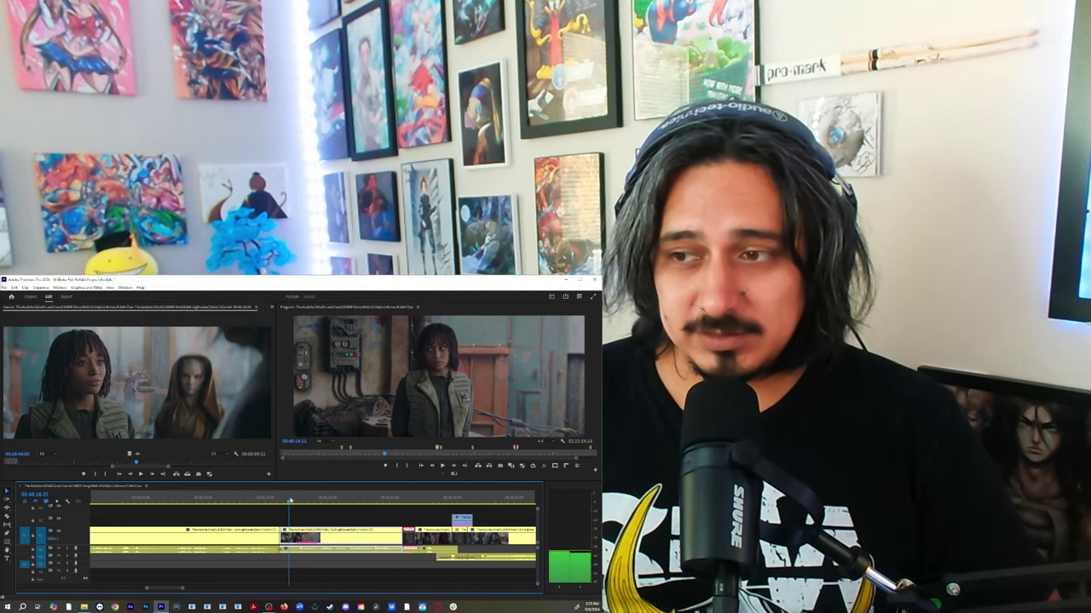
key("space")
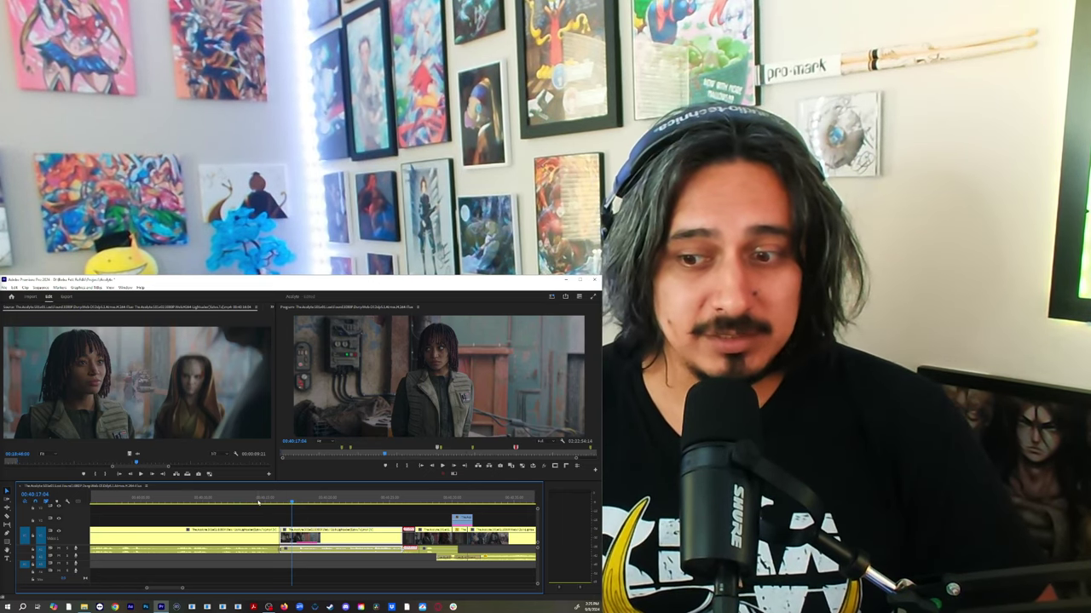
left_click(259, 503)
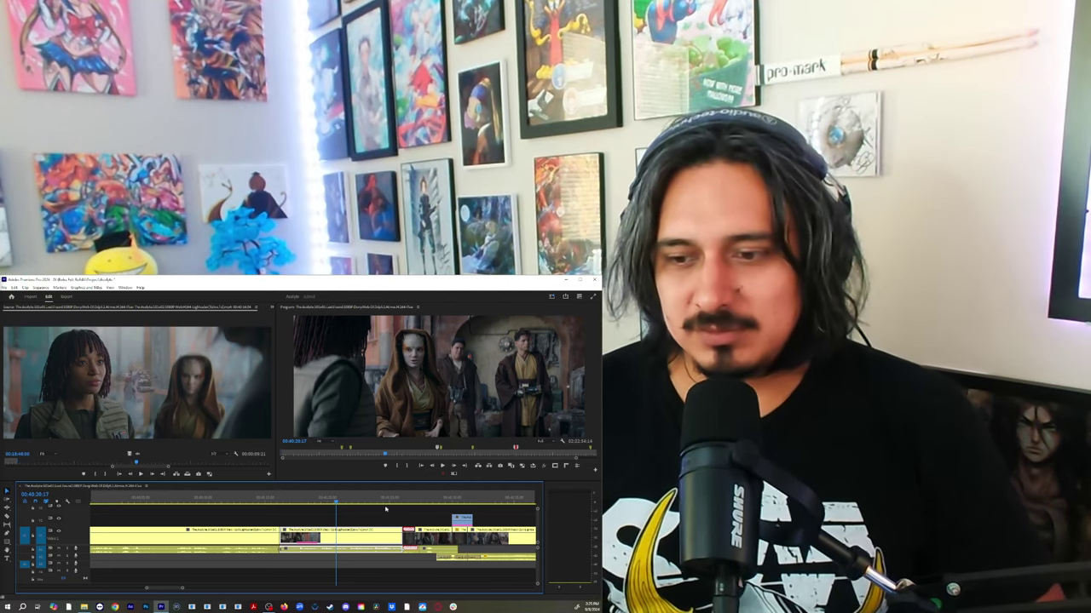
key("space")
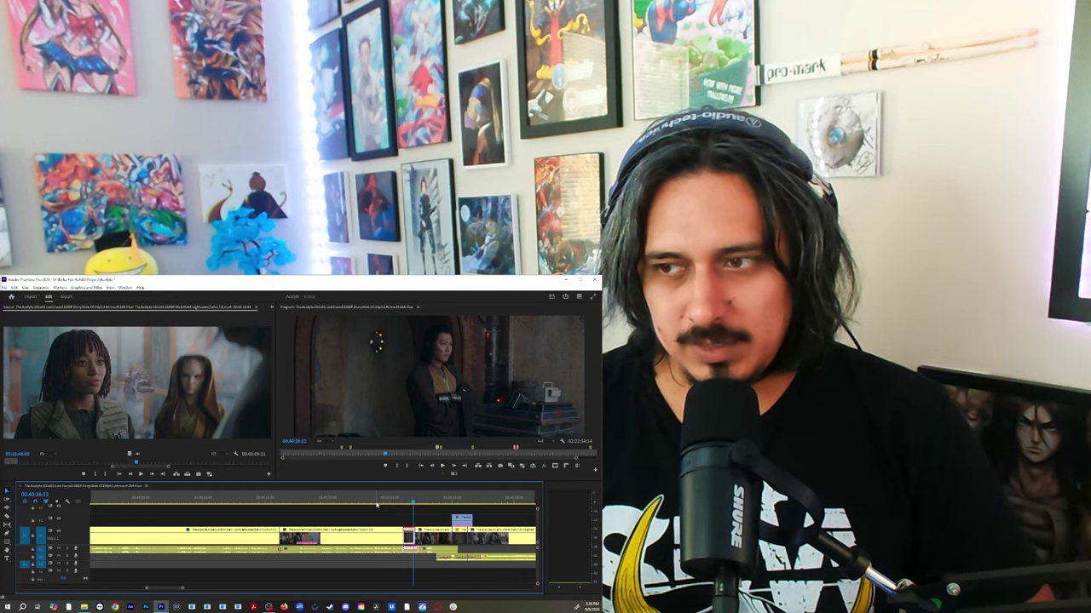
scroll(375, 511, "down", 3)
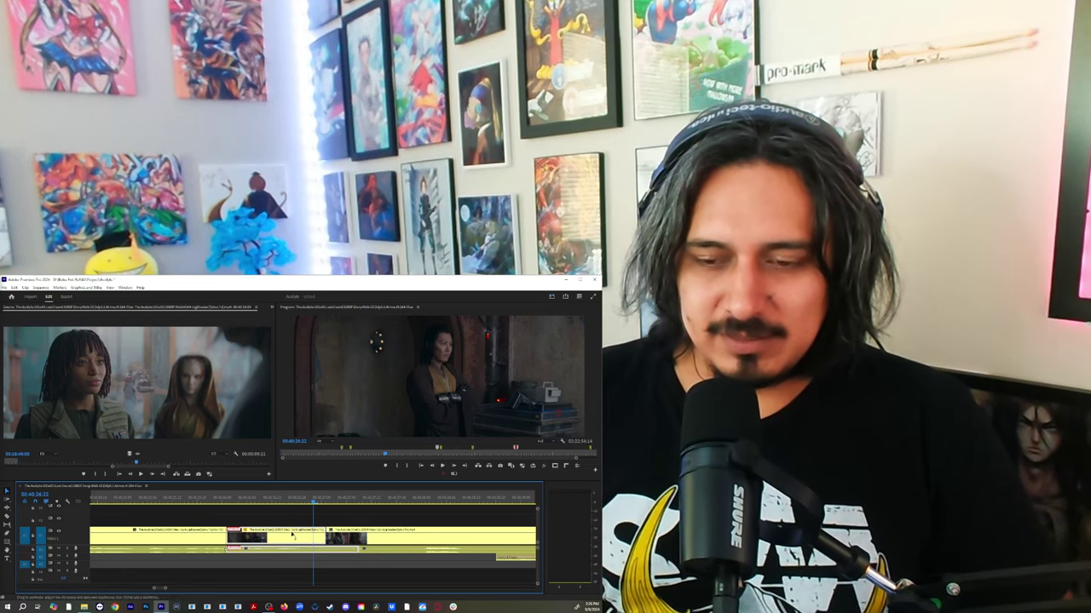
key("space")
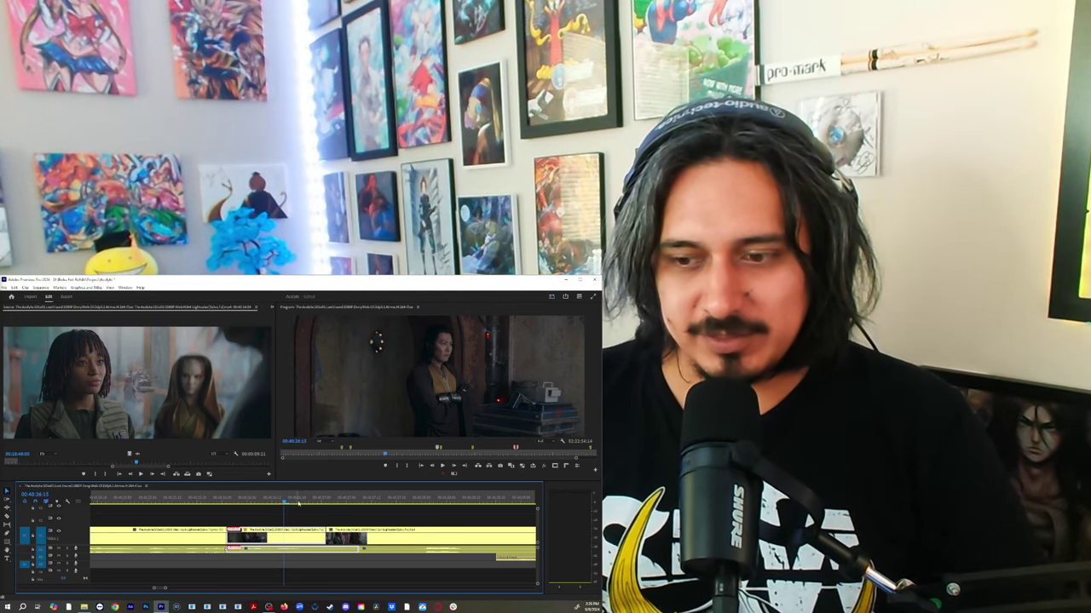
scroll(300, 503, "up", 3)
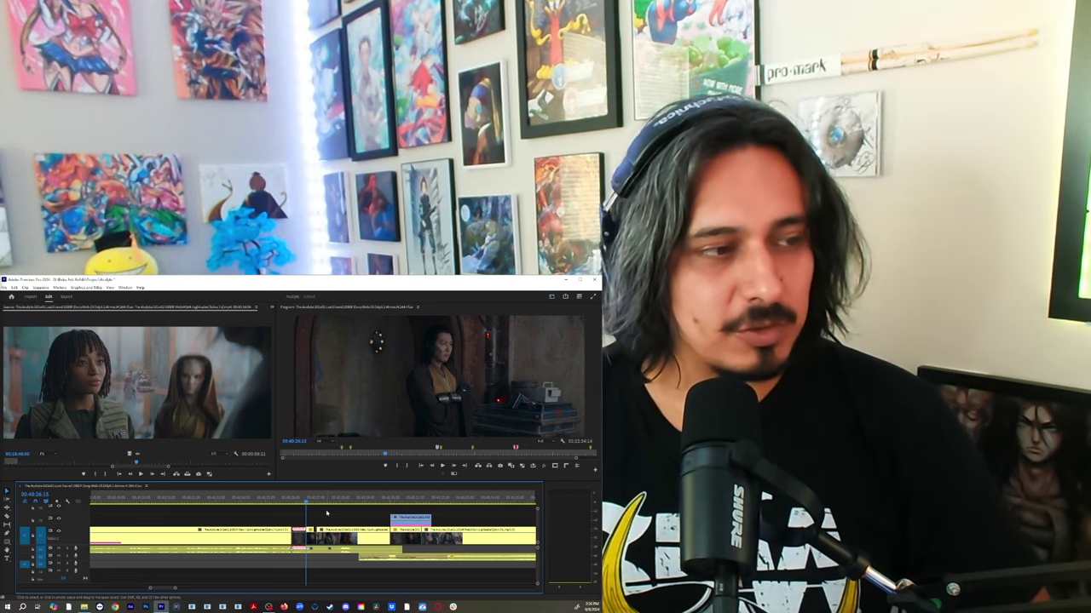
key("space")
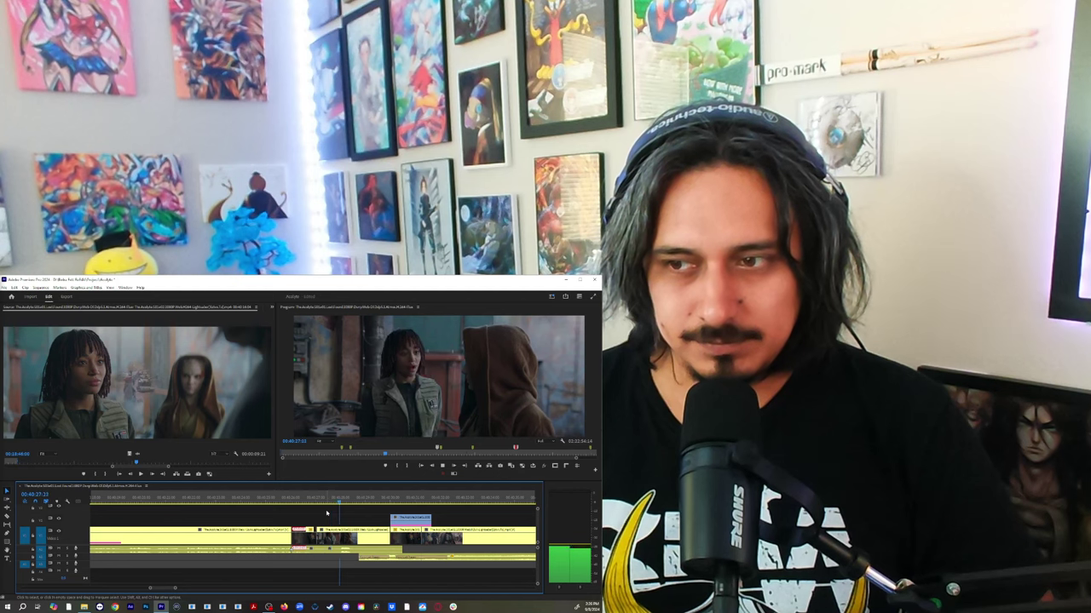
left_click(281, 499)
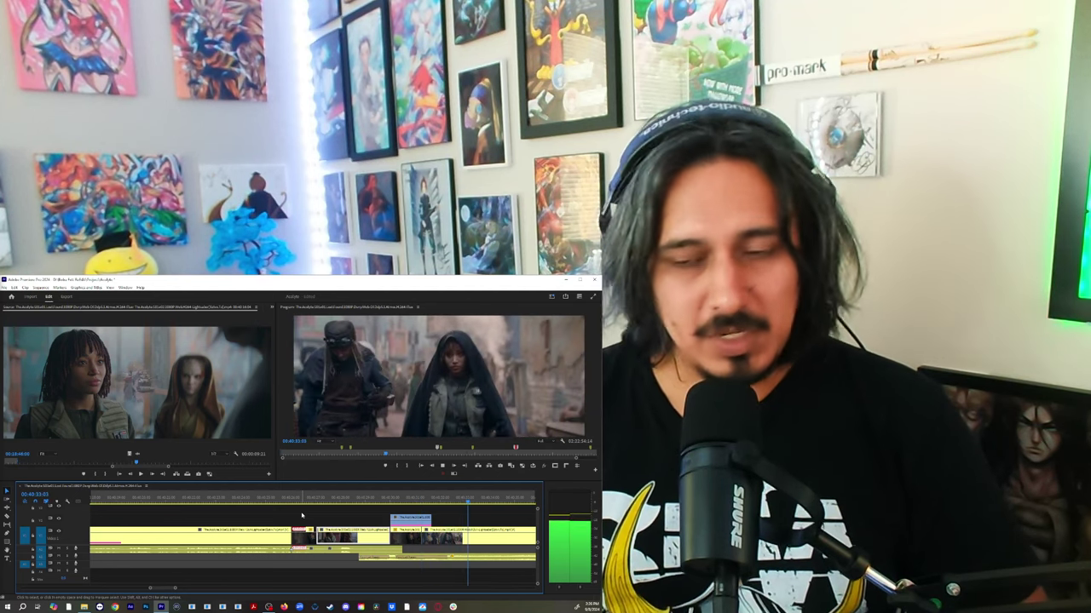
key("space")
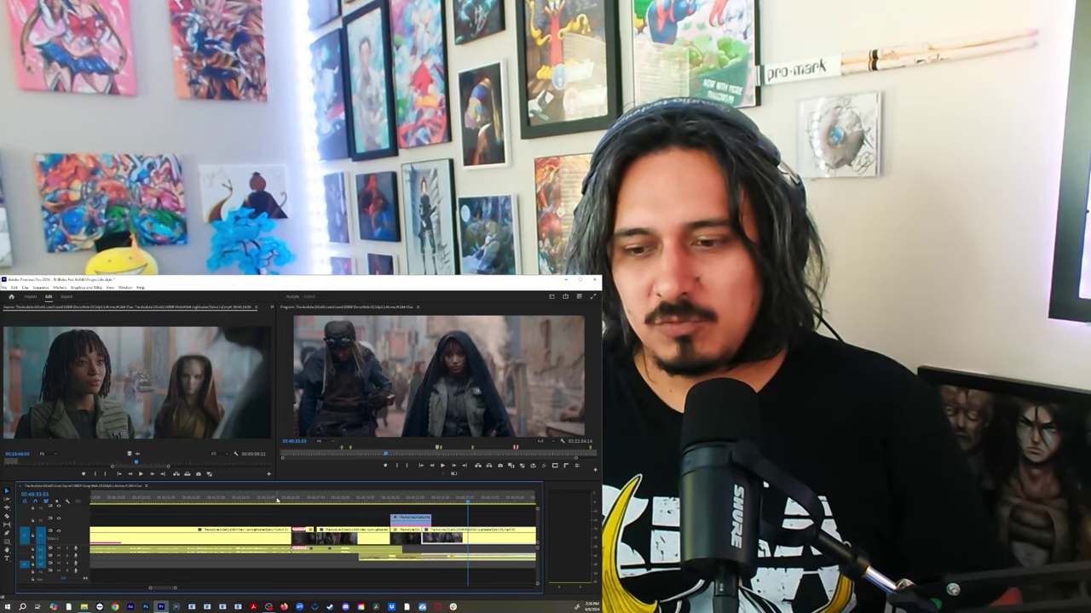
left_click(277, 501)
key("space")
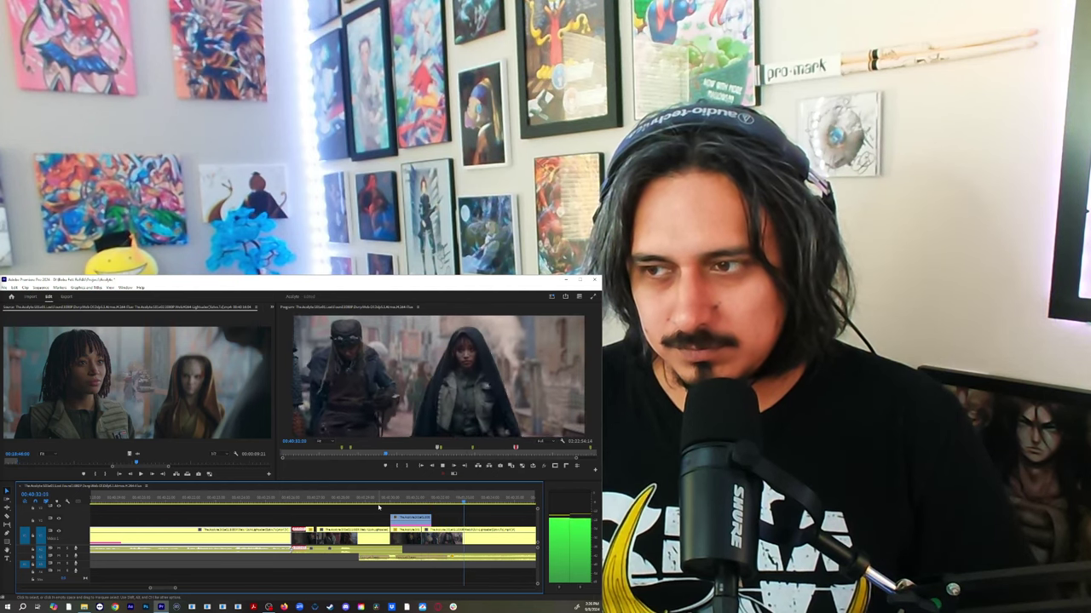
key("space")
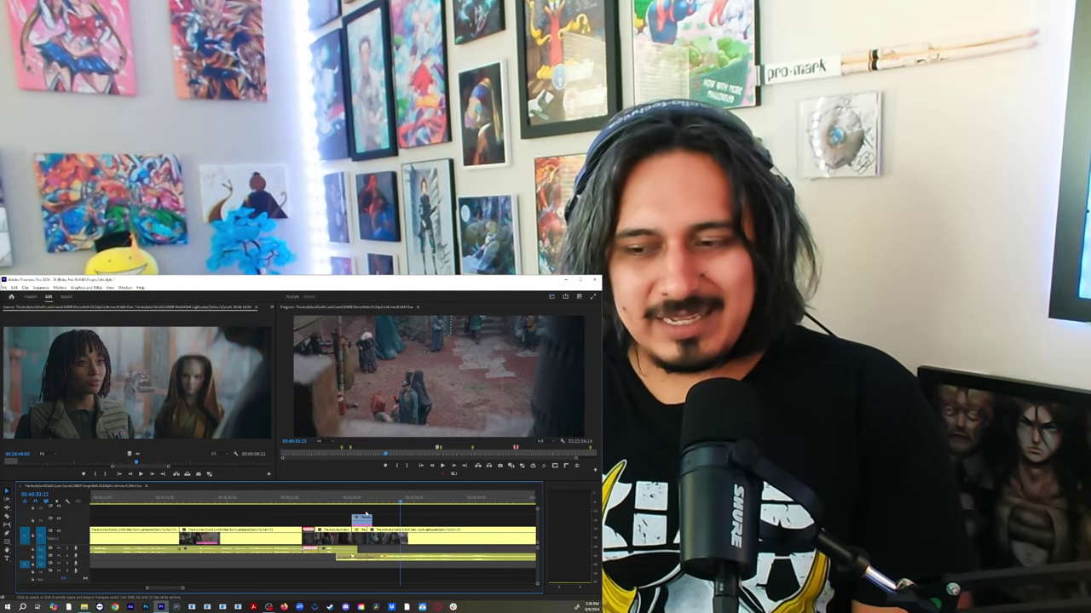
scroll(375, 519, "down", 3)
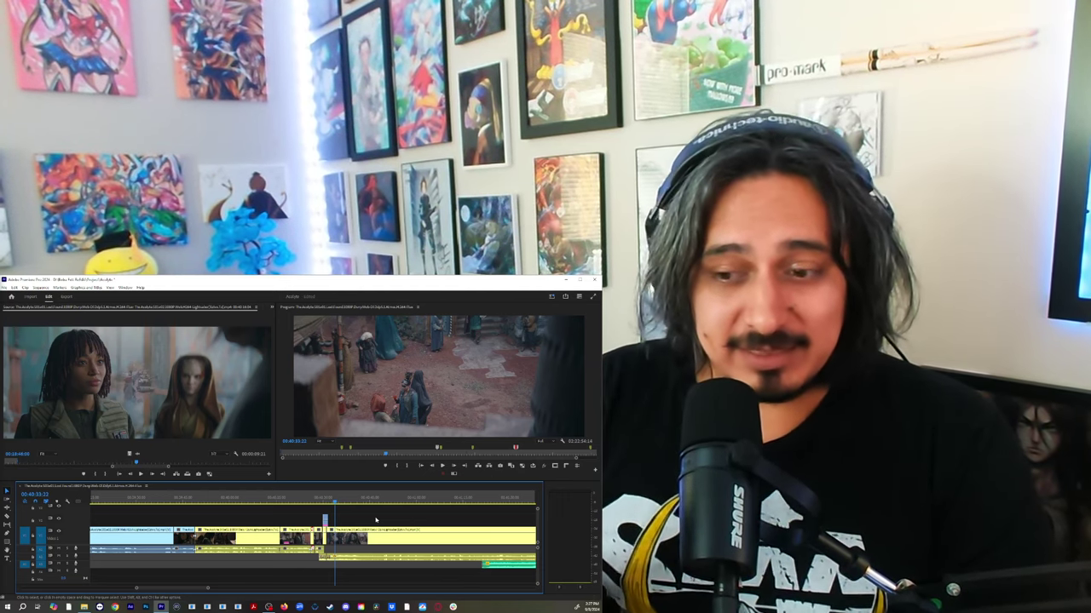
key("minus")
key("minus")
key("minus")
key("minus")
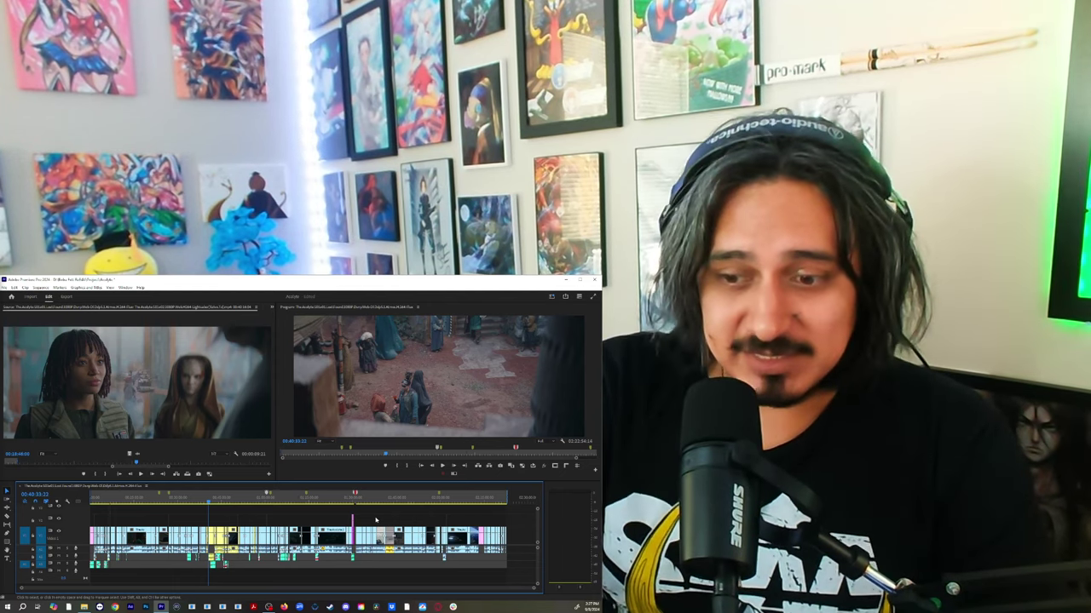
key("equal")
key("equal")
key("equal")
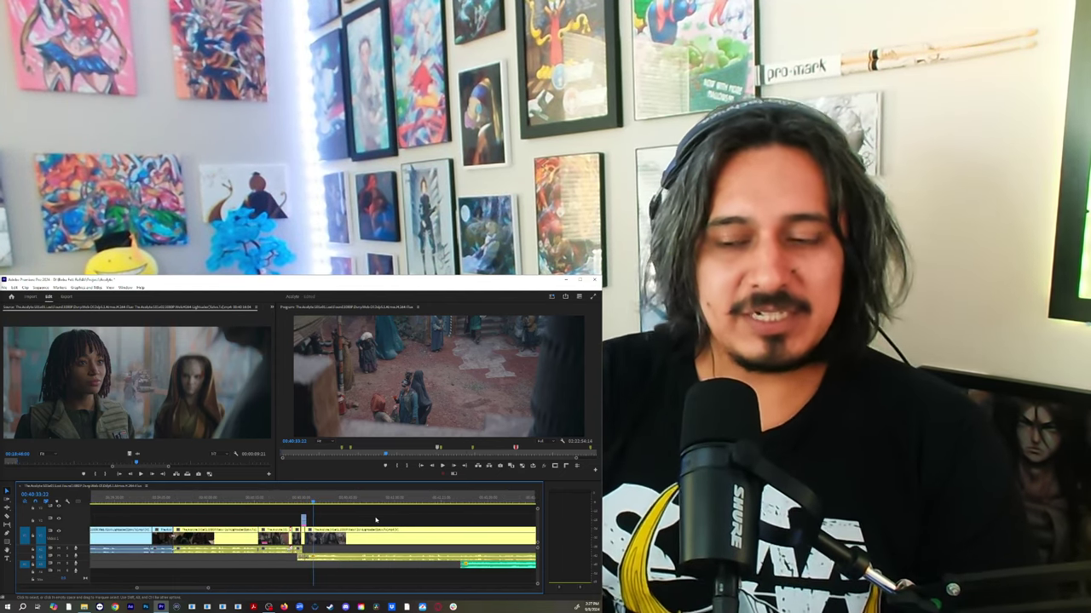